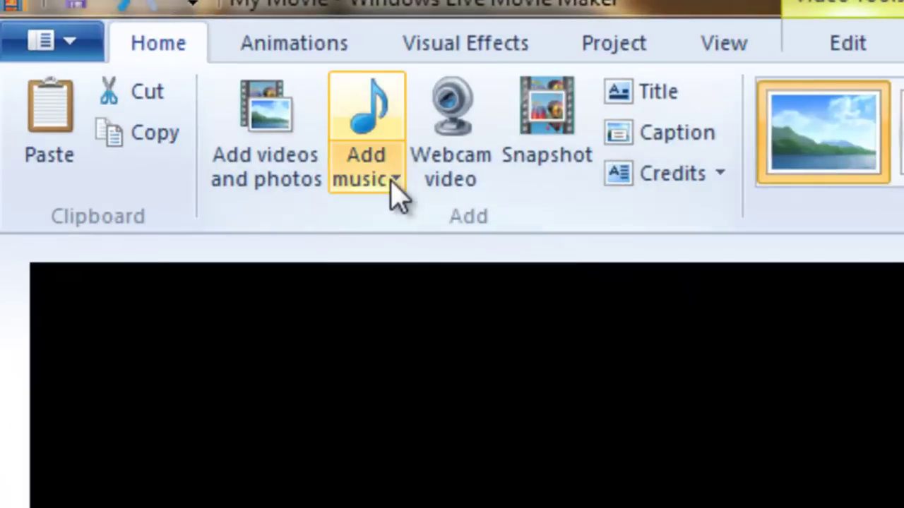
Find Kalimba.mp3 in the Music folder and check in its Properties details that it runs 00:05:48
{"action": "left_click", "coordinate": [393, 182]}
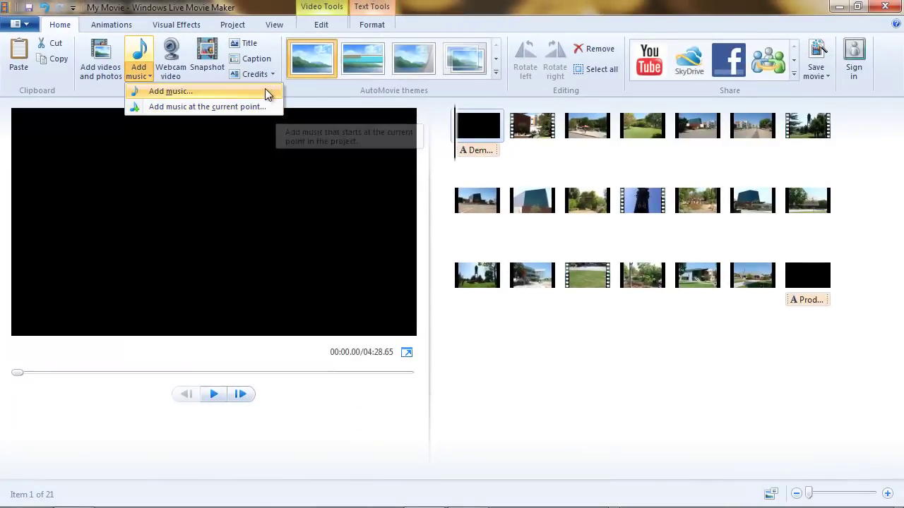
{"action": "left_click", "coordinate": [260, 89]}
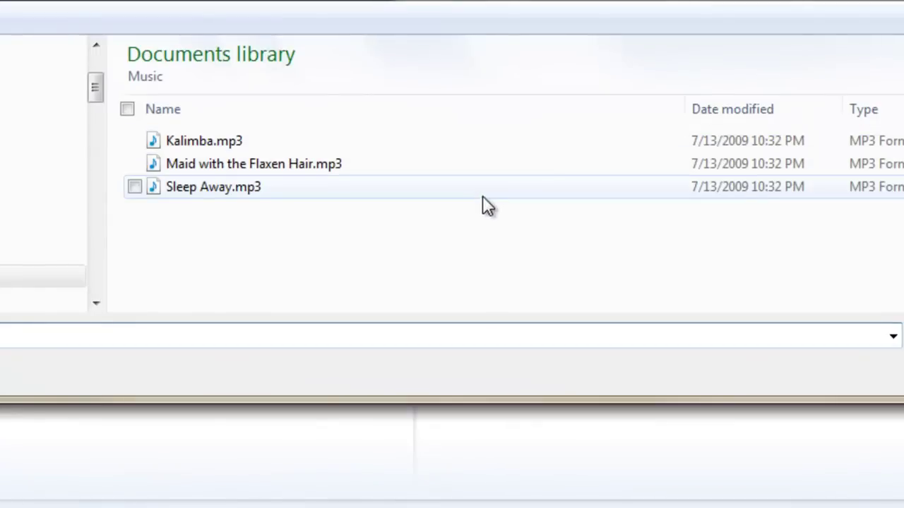
{"action": "mouse_move", "coordinate": [462, 192]}
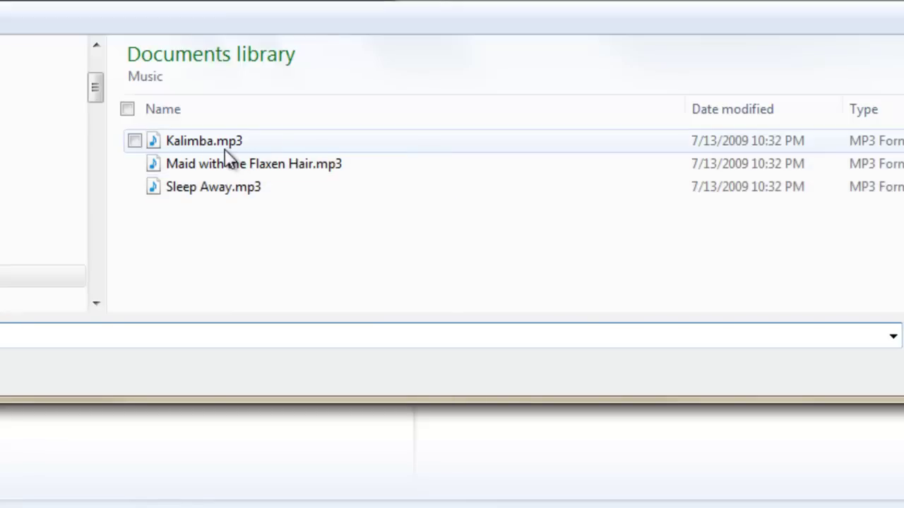
{"action": "left_click", "coordinate": [242, 141]}
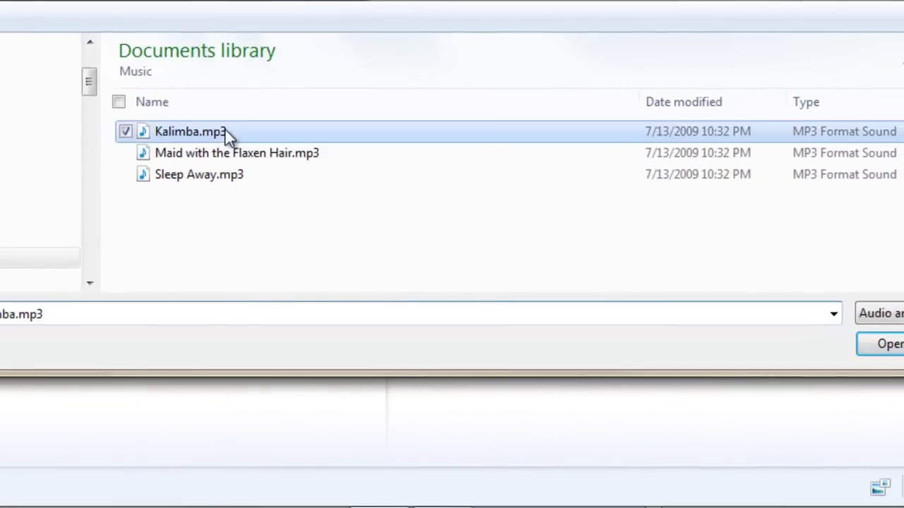
{"action": "right_click", "coordinate": [225, 127]}
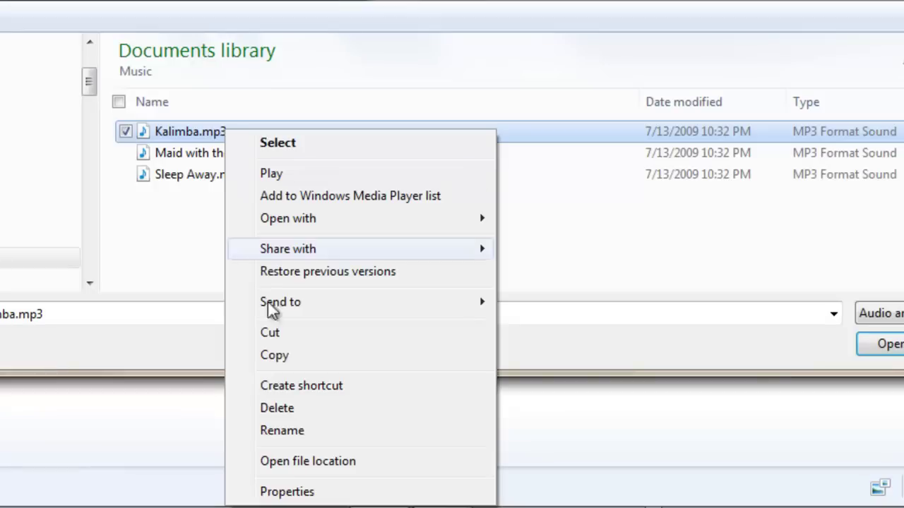
{"action": "left_click", "coordinate": [325, 492]}
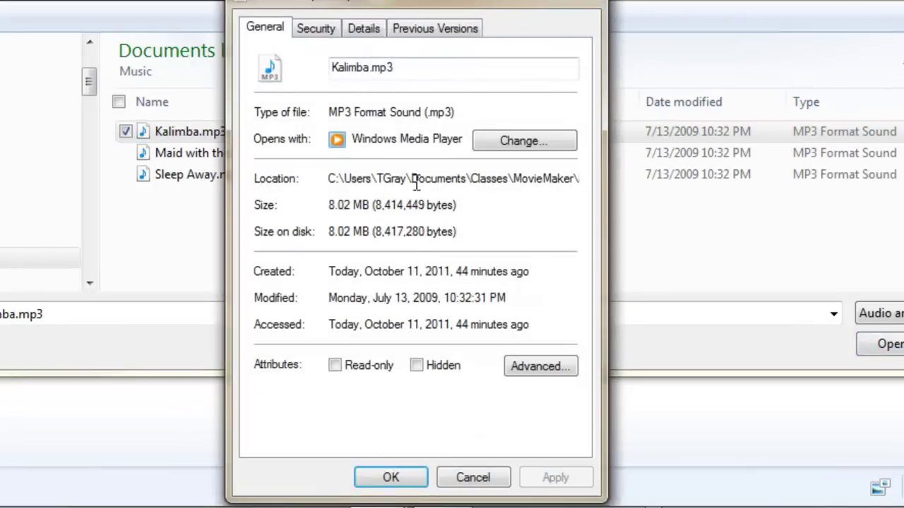
{"action": "left_click", "coordinate": [364, 28]}
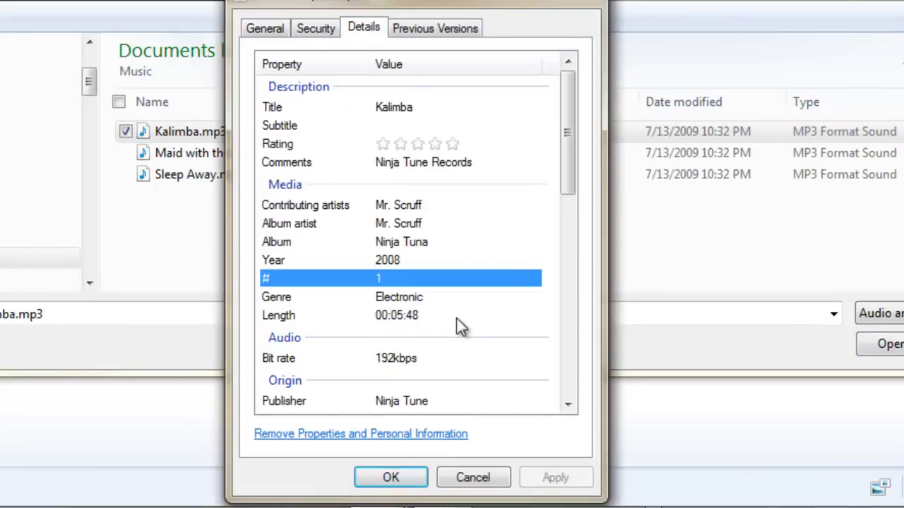
{"action": "left_click", "coordinate": [434, 317]}
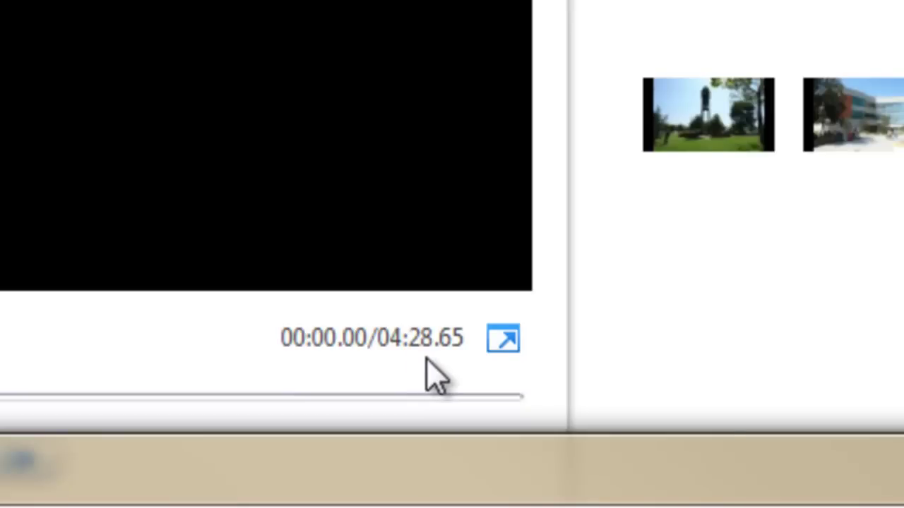
Add Kalimba.mp3 as the soundtrack running under the whole storyboard
{"action": "left_click_drag", "start_coordinate": [558, 488], "coordinate": [565, 0]}
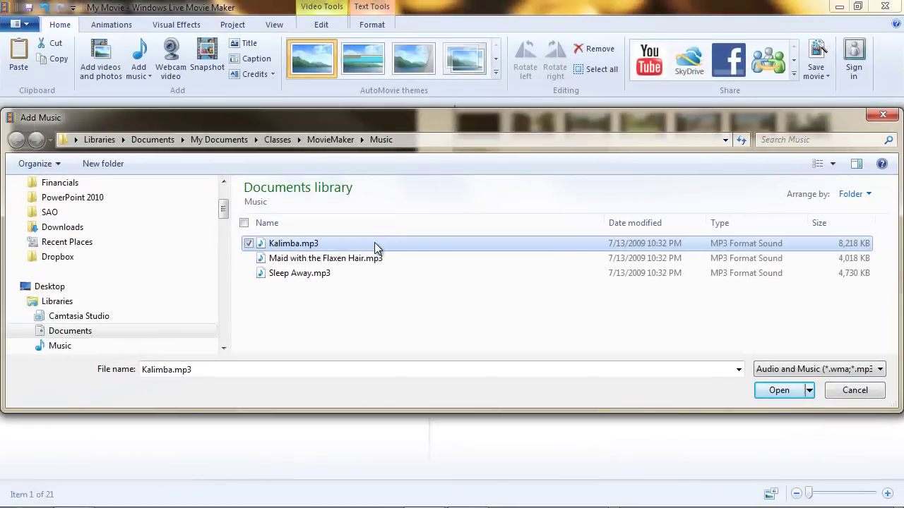
{"action": "left_click", "coordinate": [779, 391]}
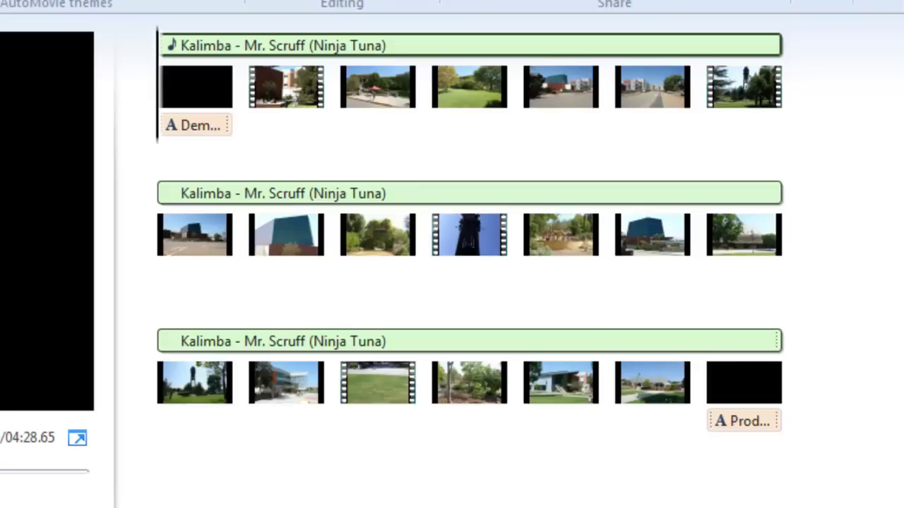
Set Kalimba's end point to 111.66s, where the 04Dome.MOV clip begins
{"action": "mouse_move", "coordinate": [430, 252]}
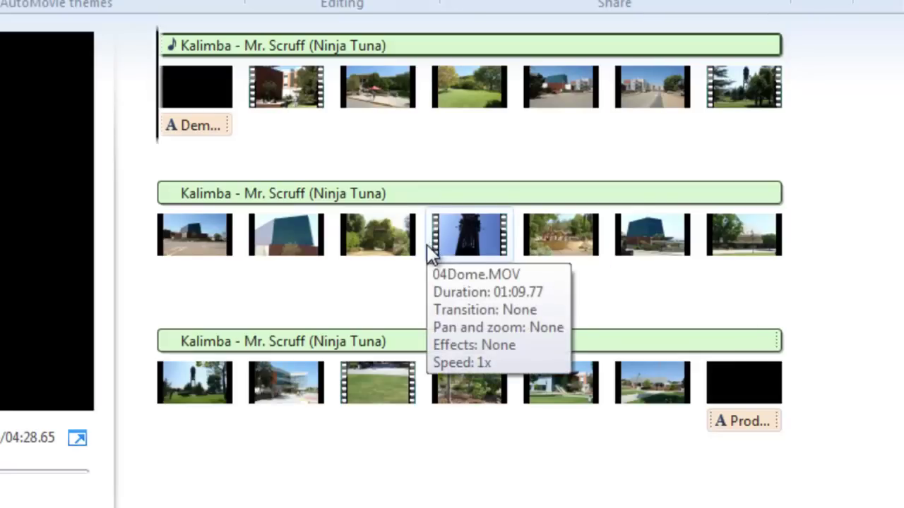
{"action": "left_click", "coordinate": [432, 254]}
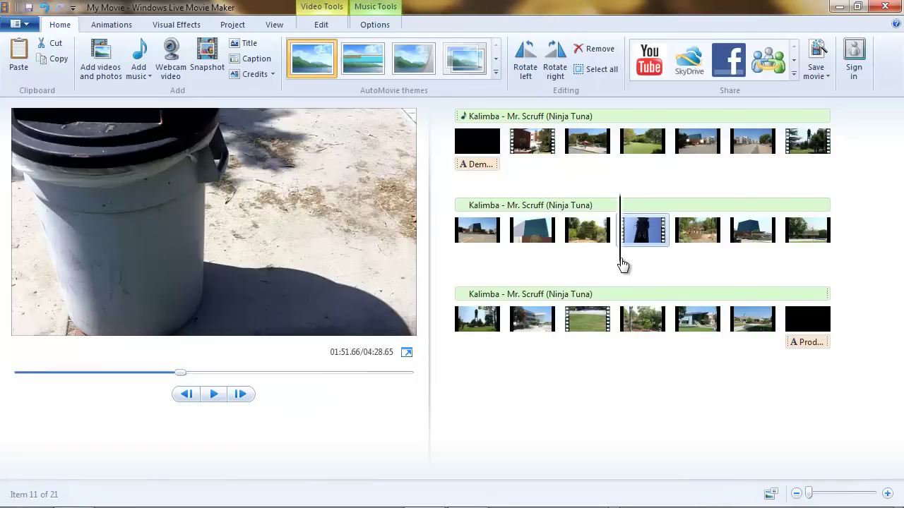
{"action": "left_click", "coordinate": [378, 9]}
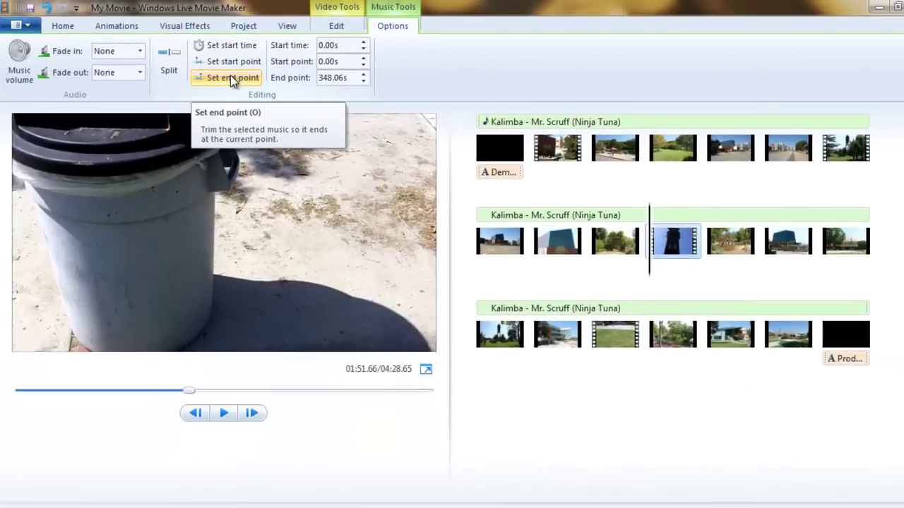
{"action": "left_click", "coordinate": [230, 76]}
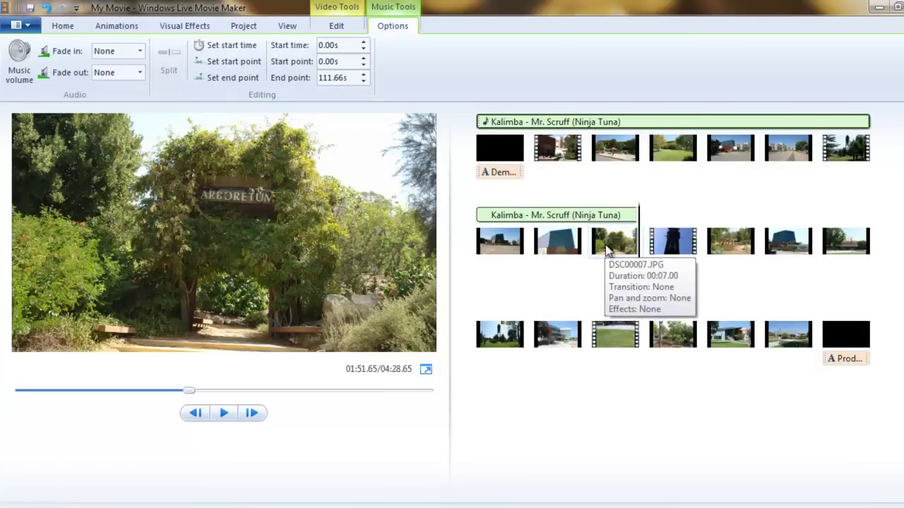
Insert Sleep Away.mp3 as music starting at the 04Dome.MOV clip, right after Kalimba
{"action": "left_click", "coordinate": [62, 26]}
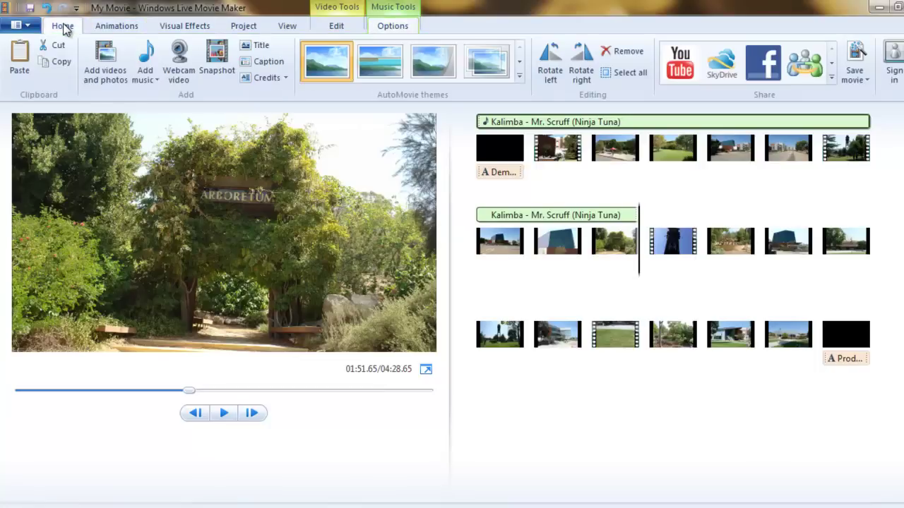
{"action": "left_click", "coordinate": [149, 78]}
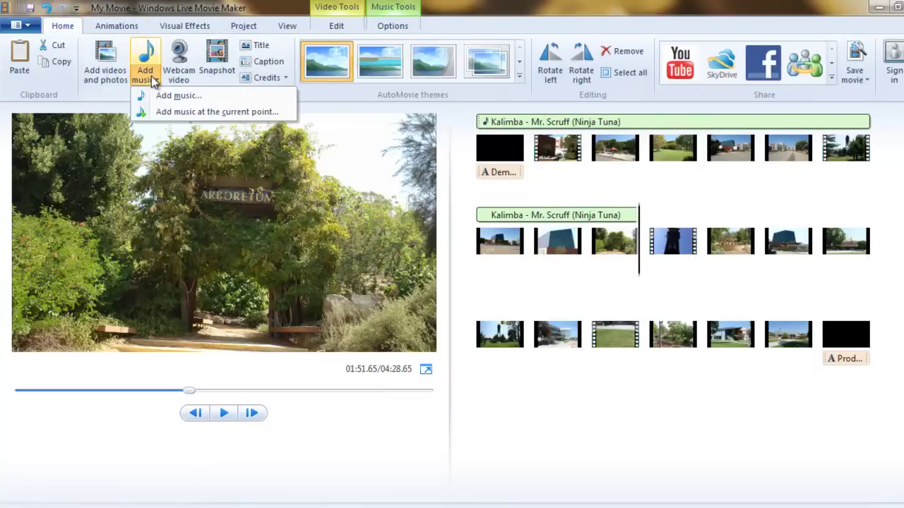
{"action": "left_click", "coordinate": [285, 113]}
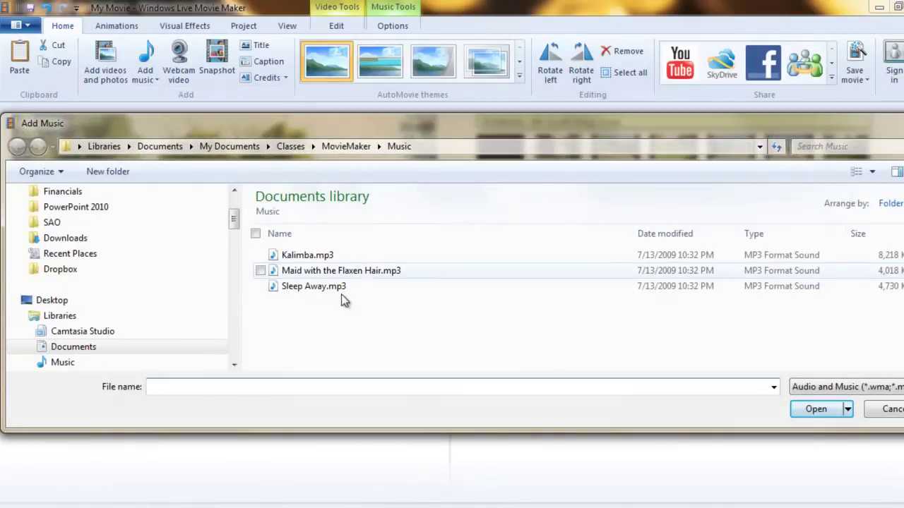
{"action": "left_click", "coordinate": [323, 285]}
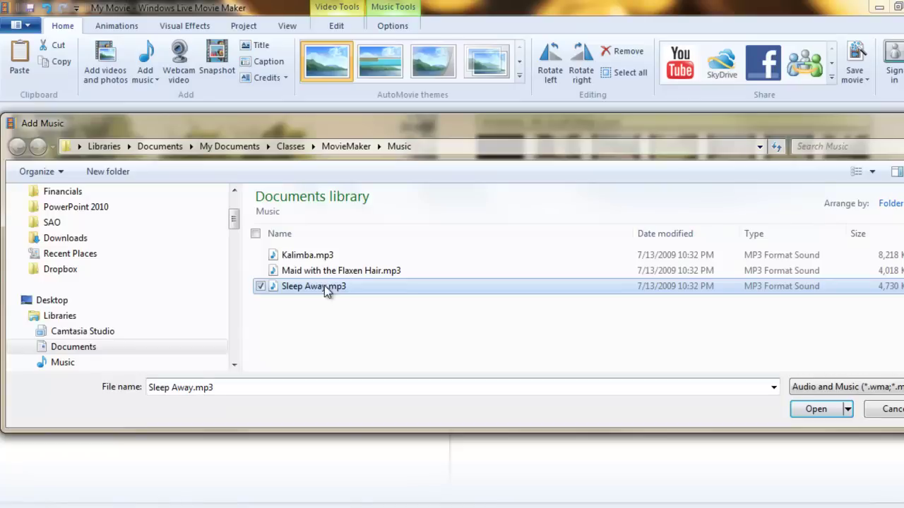
{"action": "left_click", "coordinate": [817, 415]}
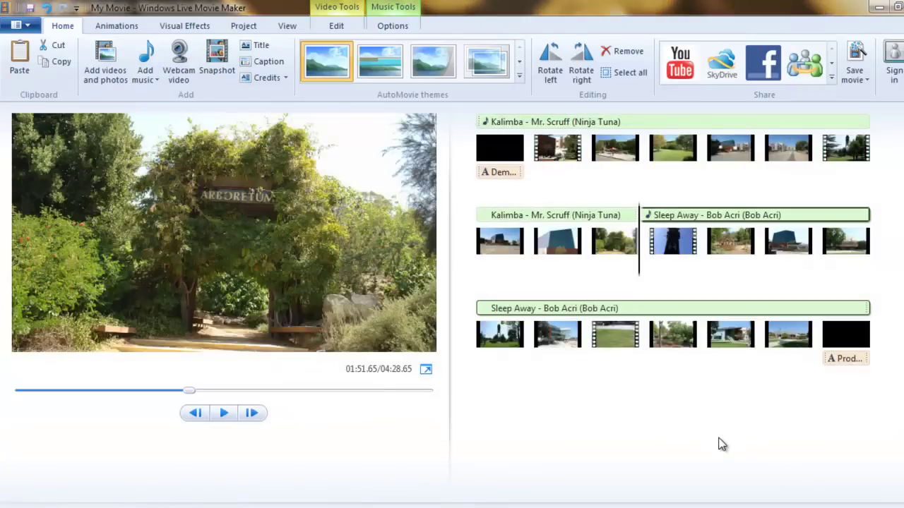
End Sleep Away at 69.77s, at the end of the 04Dome.MOV clip
{"action": "left_click", "coordinate": [705, 260]}
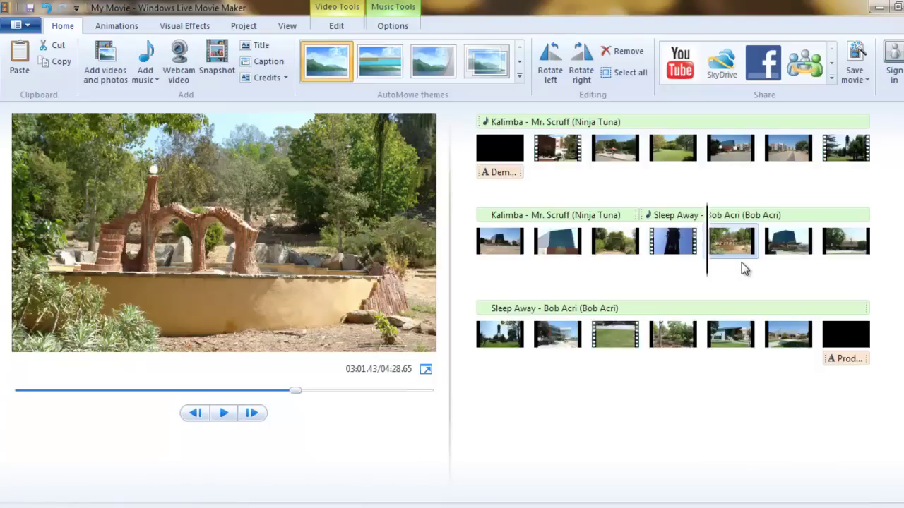
{"action": "left_click", "coordinate": [665, 220]}
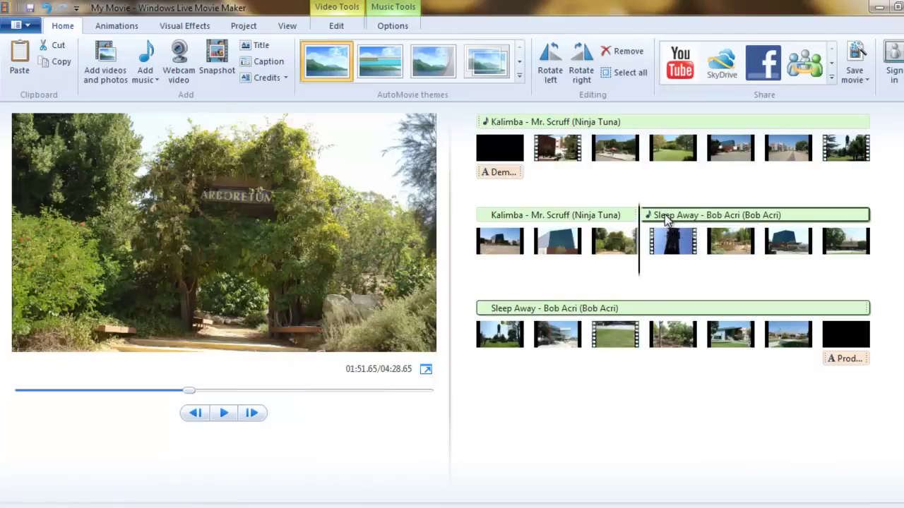
{"action": "left_click_drag", "start_coordinate": [637, 274], "coordinate": [708, 280]}
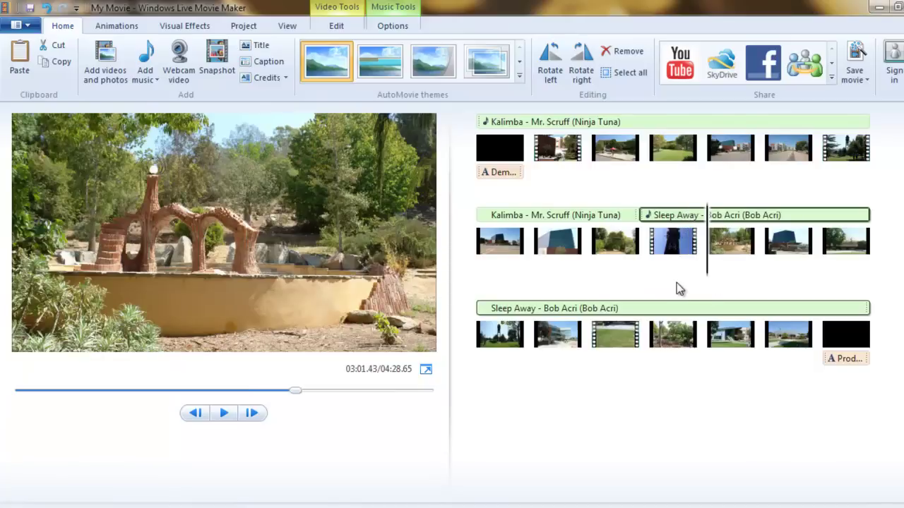
{"action": "left_click", "coordinate": [394, 9]}
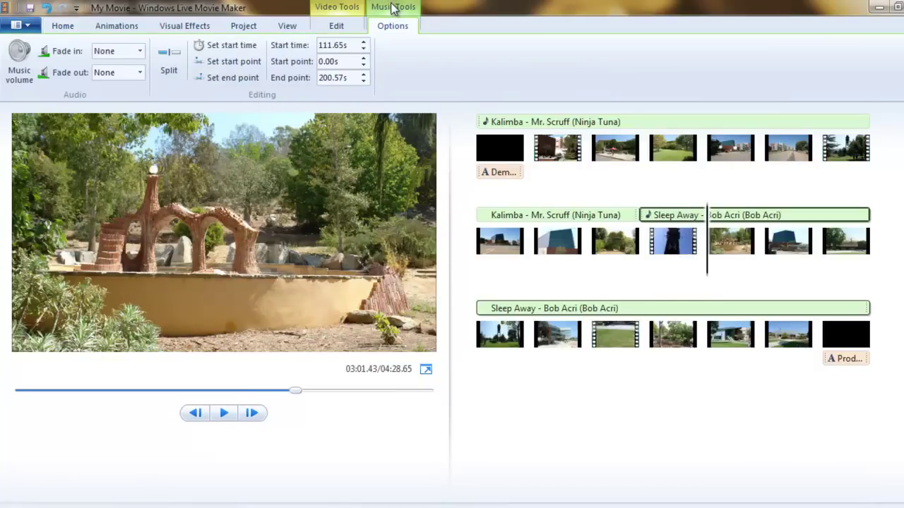
{"action": "left_click", "coordinate": [233, 78]}
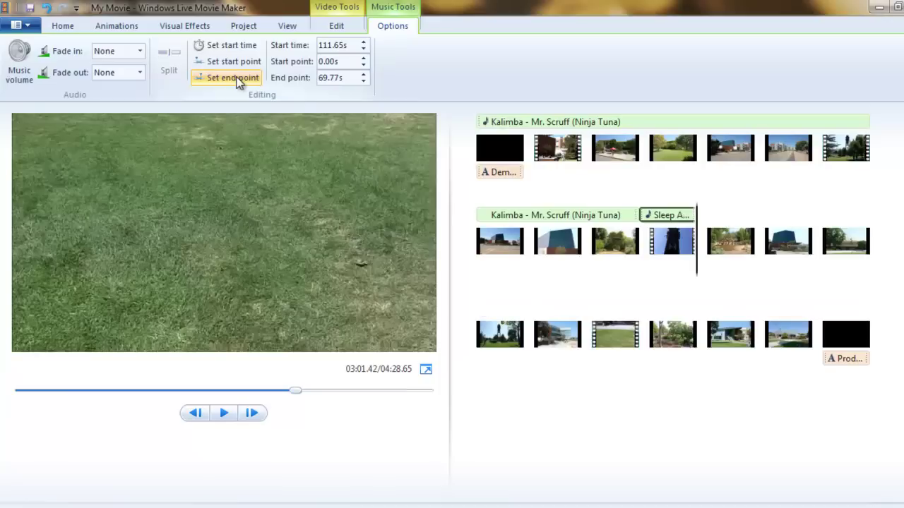
Insert Maid with the Flaxen Hair.mp3 at the current point, playing from 03:01 to the credits
{"action": "left_click", "coordinate": [61, 24]}
{"action": "left_click", "coordinate": [158, 82]}
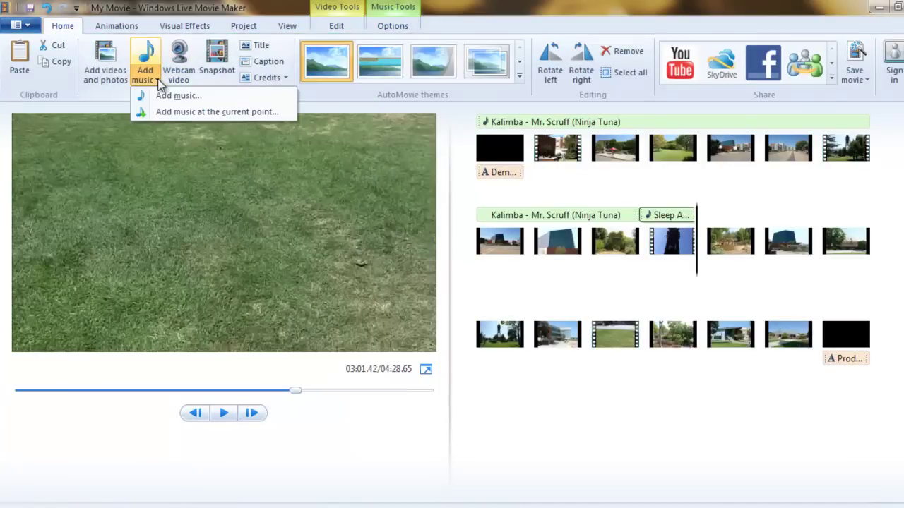
{"action": "left_click", "coordinate": [185, 112]}
{"action": "left_click", "coordinate": [321, 273]}
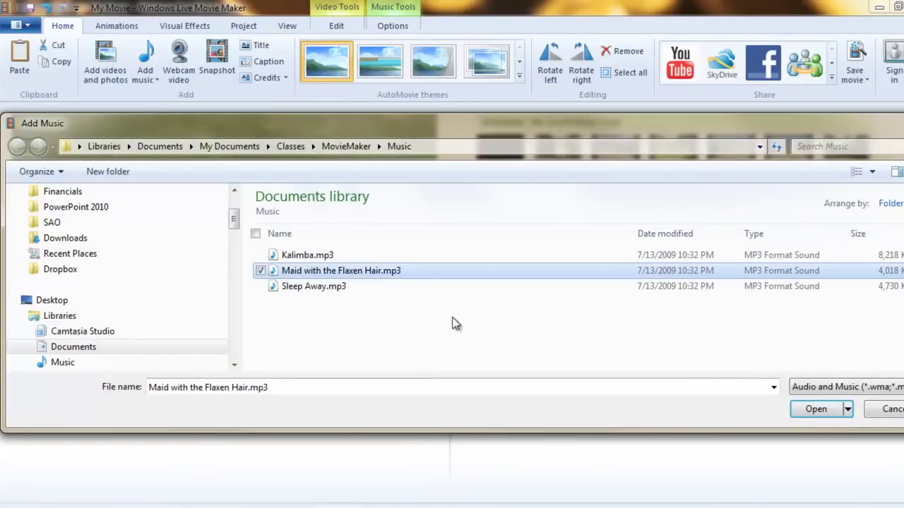
{"action": "left_click", "coordinate": [810, 410]}
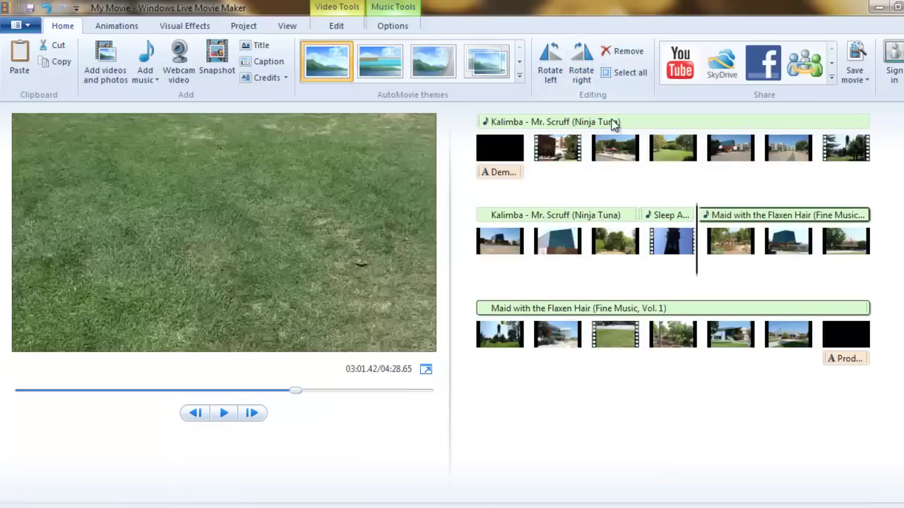
Select the Kalimba music bar and show its Music Tools Options settings
{"action": "left_click", "coordinate": [635, 122]}
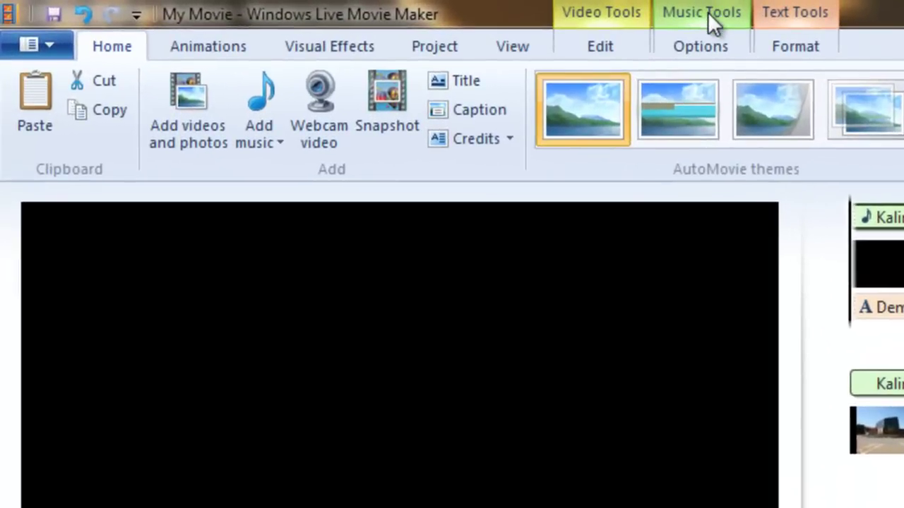
{"action": "left_click", "coordinate": [709, 12]}
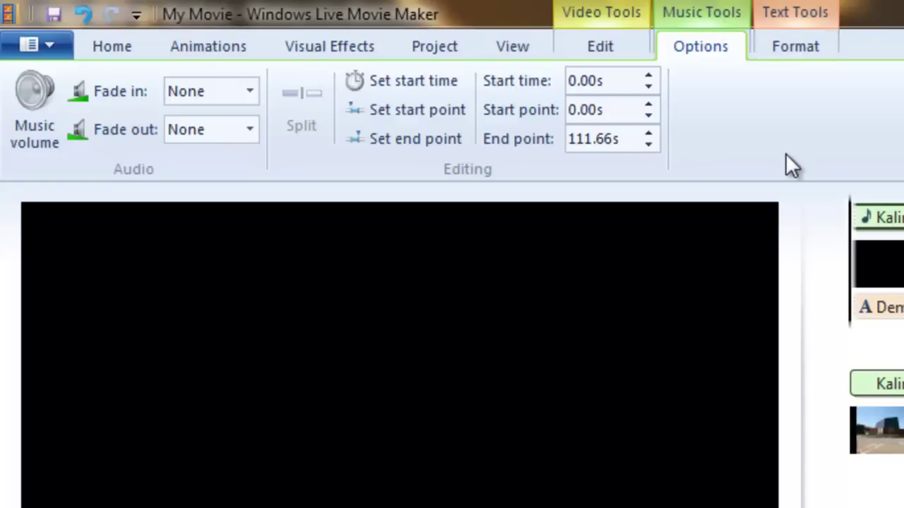
Open Kalimba's music volume slider and leave it at full volume
{"action": "left_click", "coordinate": [27, 131]}
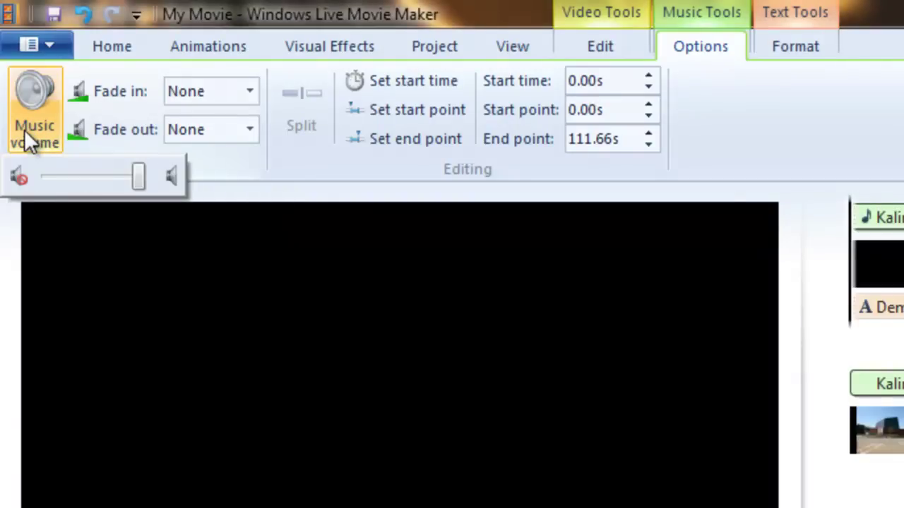
{"action": "left_click_drag", "start_coordinate": [97, 183], "coordinate": [151, 191]}
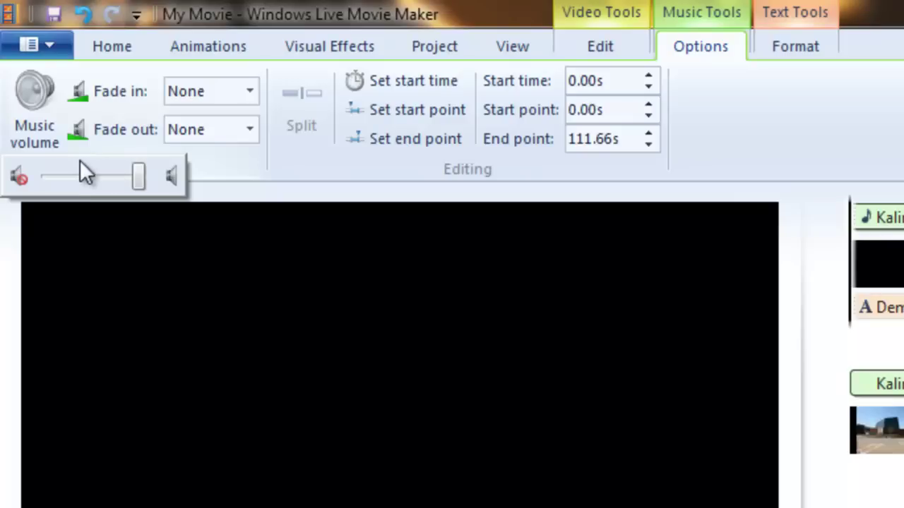
Set Kalimba's fade-in to Medium and fade-out to Fast
{"action": "left_click", "coordinate": [233, 168]}
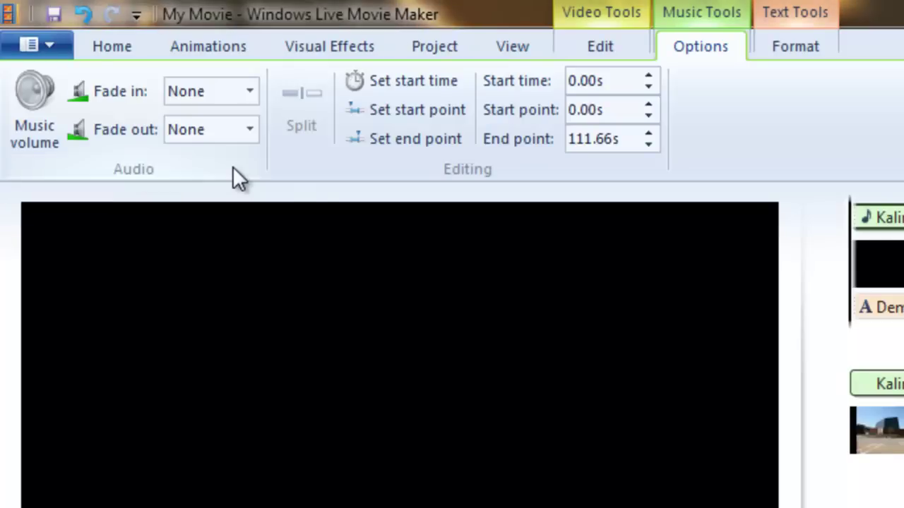
{"action": "left_click", "coordinate": [253, 88]}
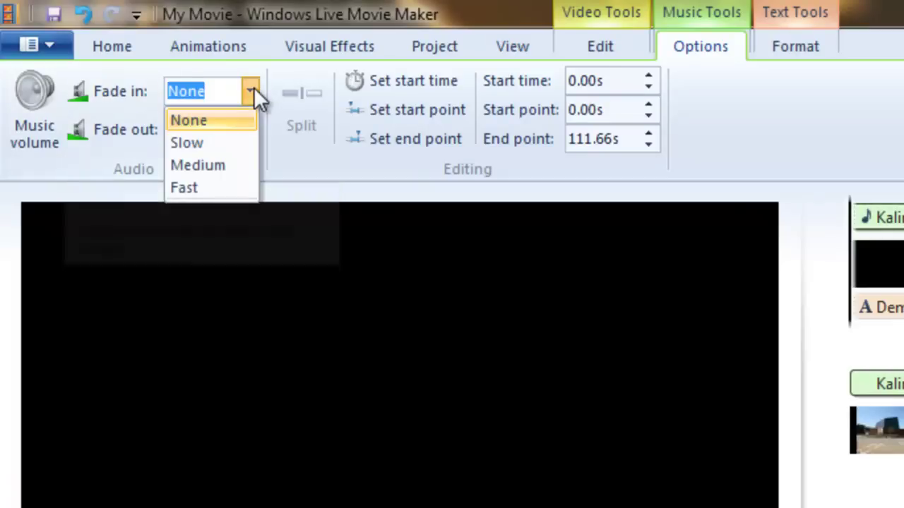
{"action": "left_click", "coordinate": [213, 163]}
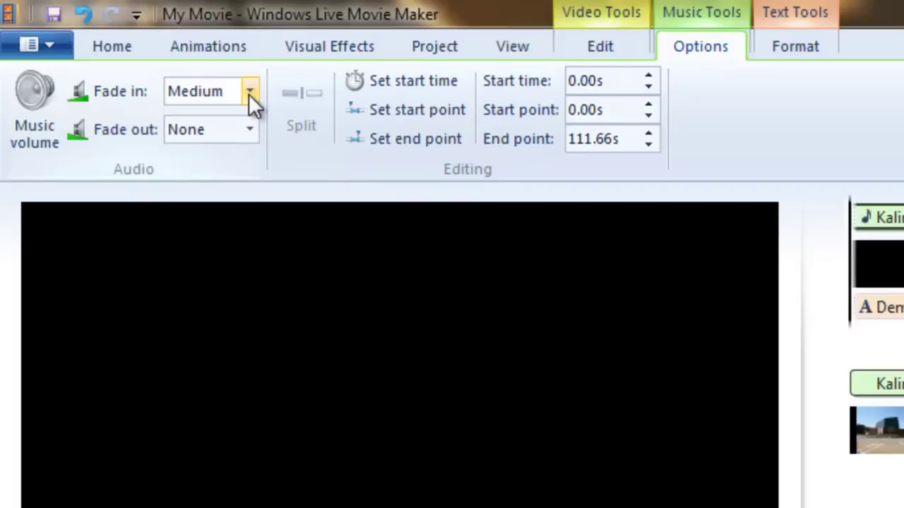
{"action": "left_click", "coordinate": [253, 131]}
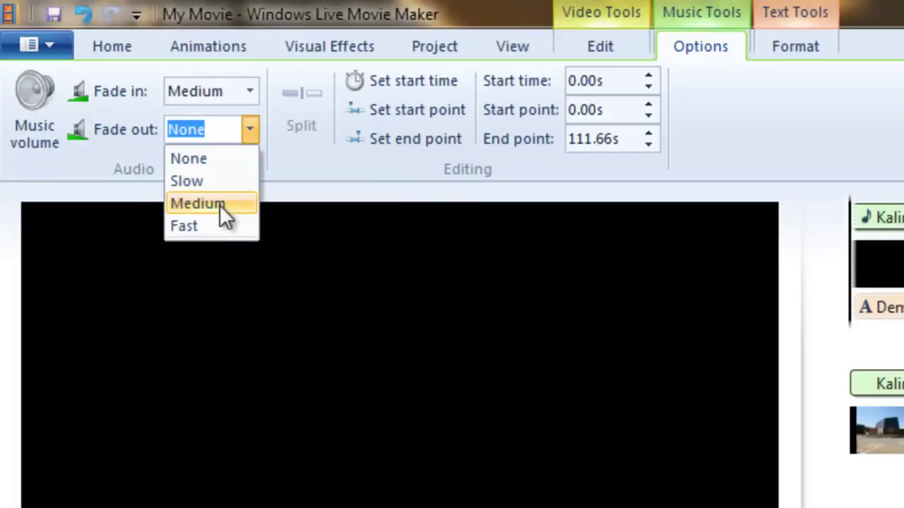
{"action": "left_click", "coordinate": [216, 228]}
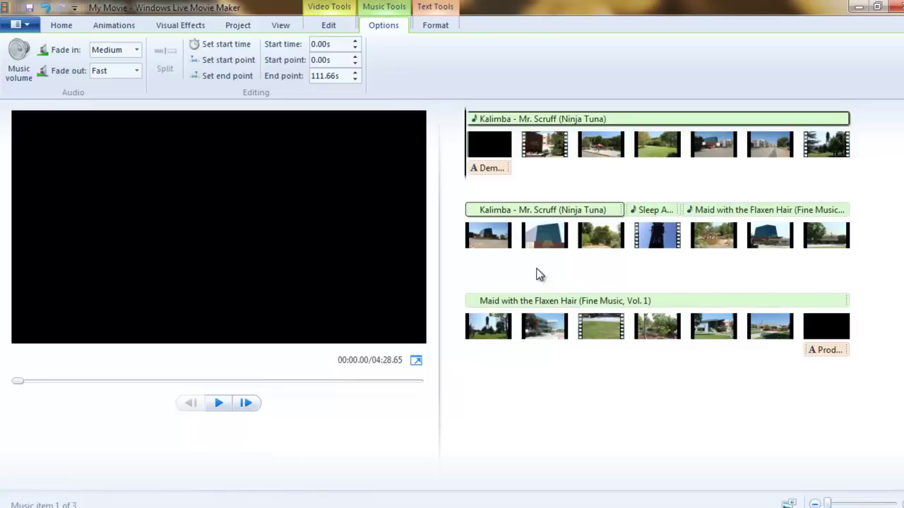
Select Sleep Away and set both its fade-in and fade-out to Medium
{"action": "left_click", "coordinate": [650, 212]}
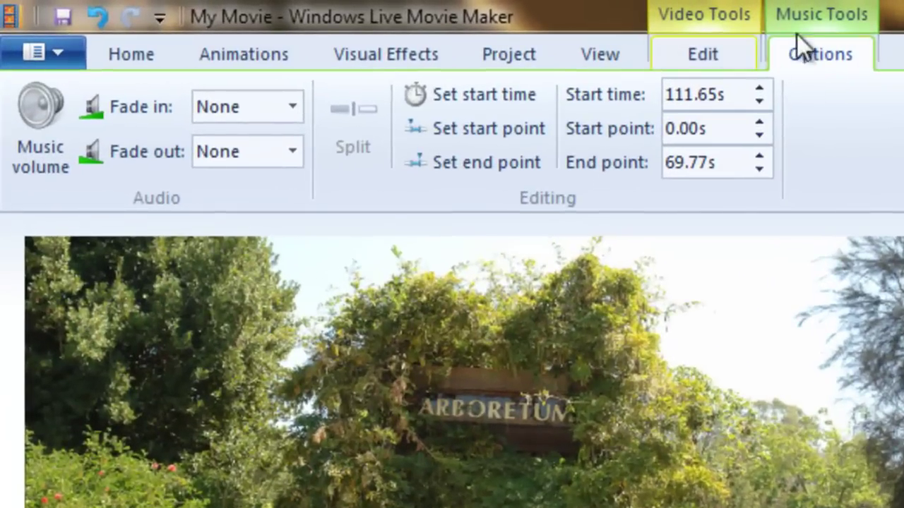
{"action": "left_click", "coordinate": [293, 106]}
{"action": "left_click", "coordinate": [281, 193]}
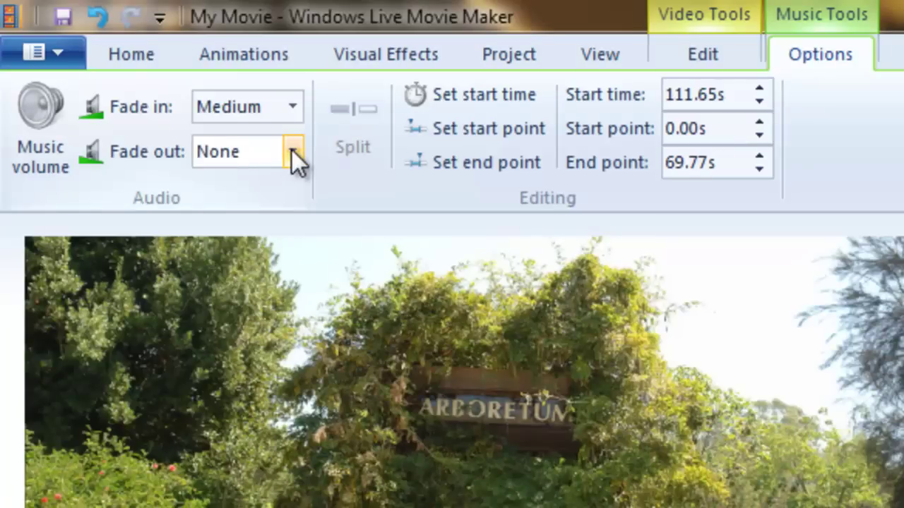
{"action": "left_click", "coordinate": [292, 151]}
{"action": "left_click", "coordinate": [265, 237]}
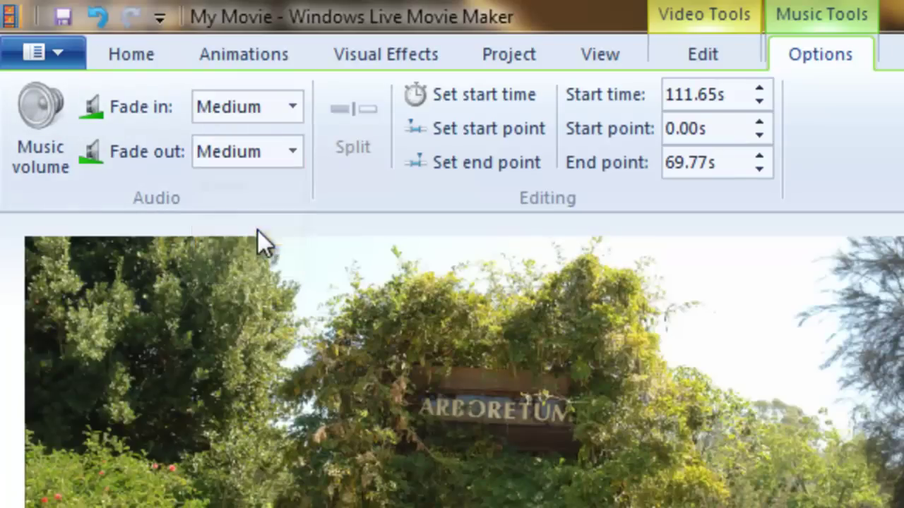
Lower Sleep Away's music volume
{"action": "left_click", "coordinate": [17, 159]}
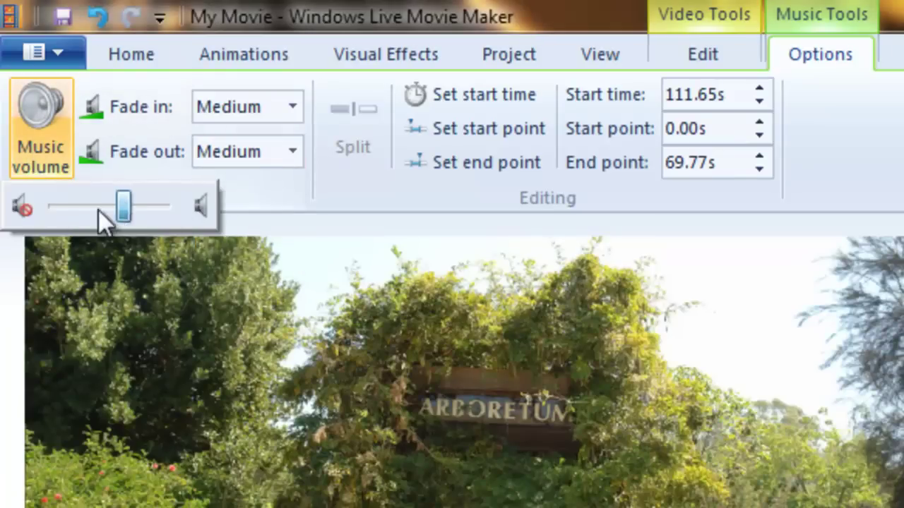
{"action": "left_click_drag", "start_coordinate": [68, 214], "coordinate": [79, 213]}
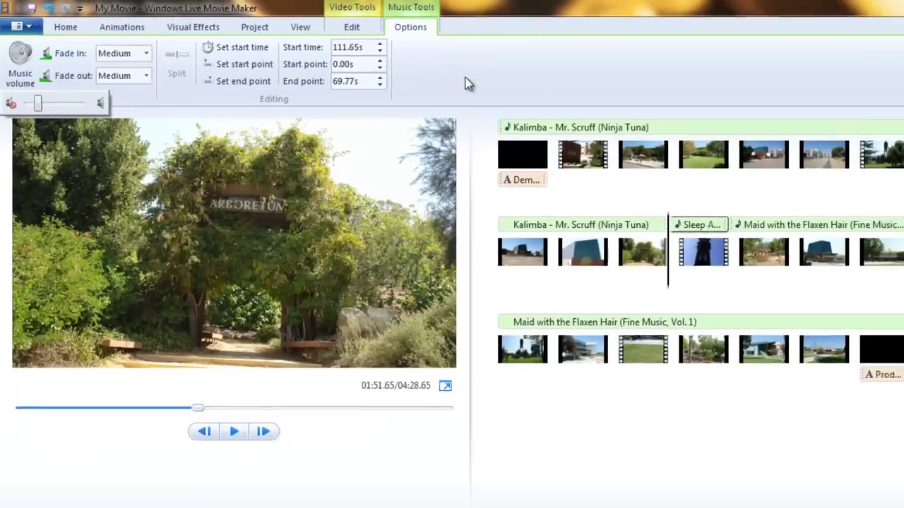
{"action": "left_click", "coordinate": [903, 154]}
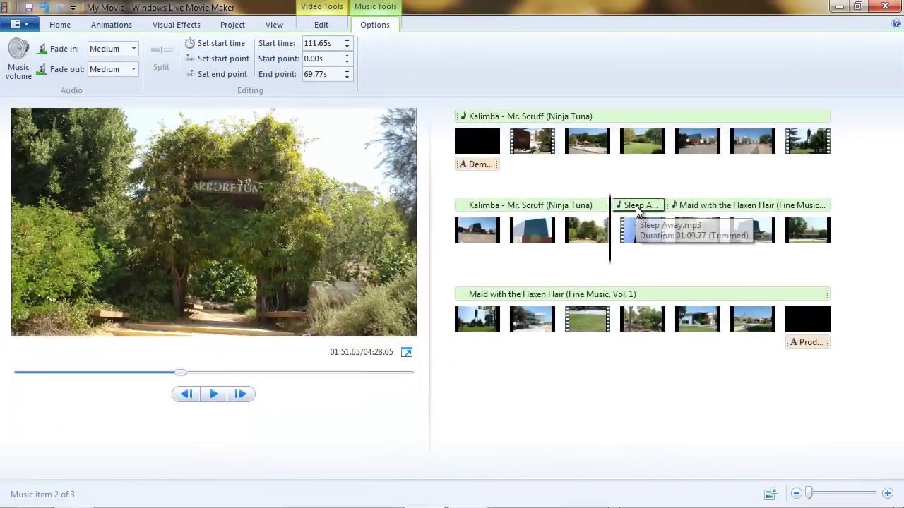
Give the Maid with the Flaxen Hair music track a Medium fade-in and a Slow fade-out
{"action": "left_click", "coordinate": [710, 208]}
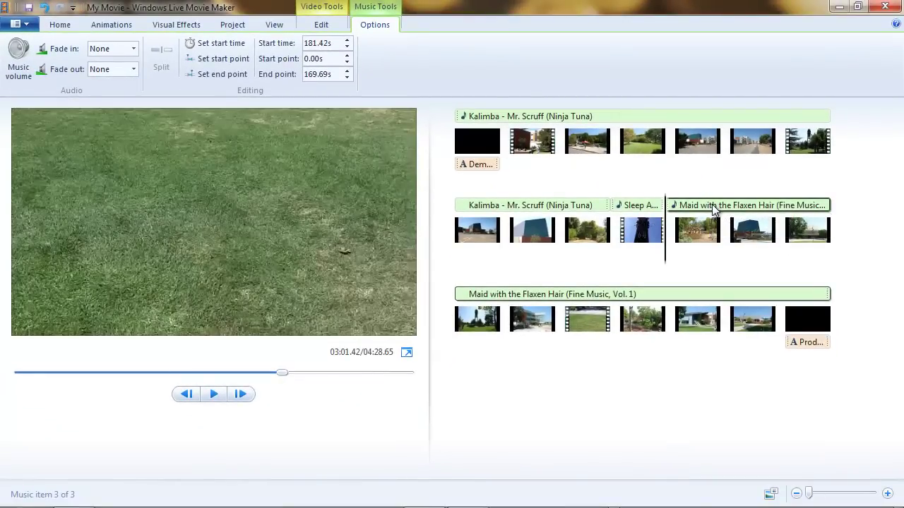
{"action": "left_click", "coordinate": [132, 48]}
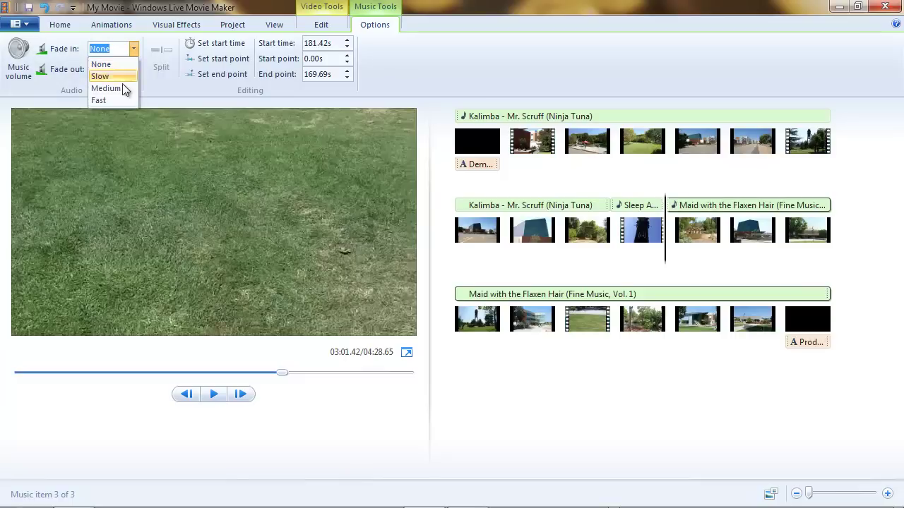
{"action": "left_click", "coordinate": [118, 89]}
{"action": "left_click", "coordinate": [133, 69]}
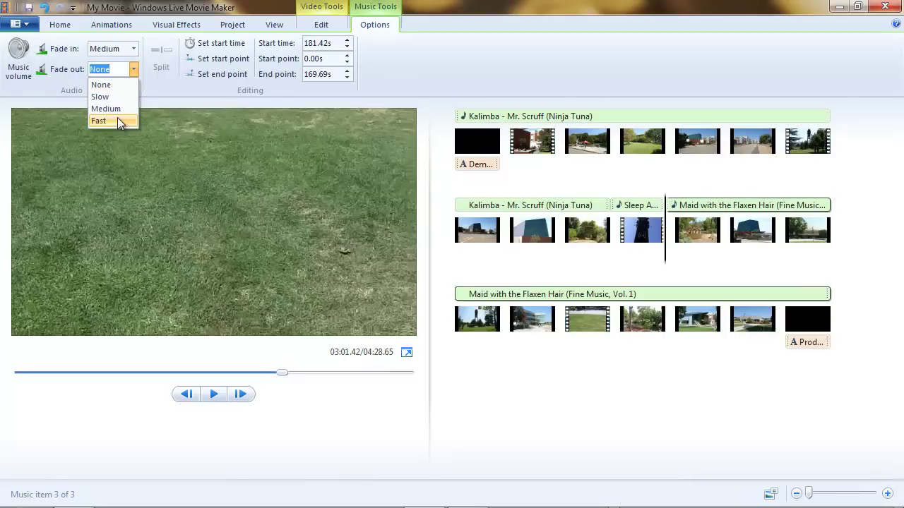
{"action": "left_click", "coordinate": [110, 95]}
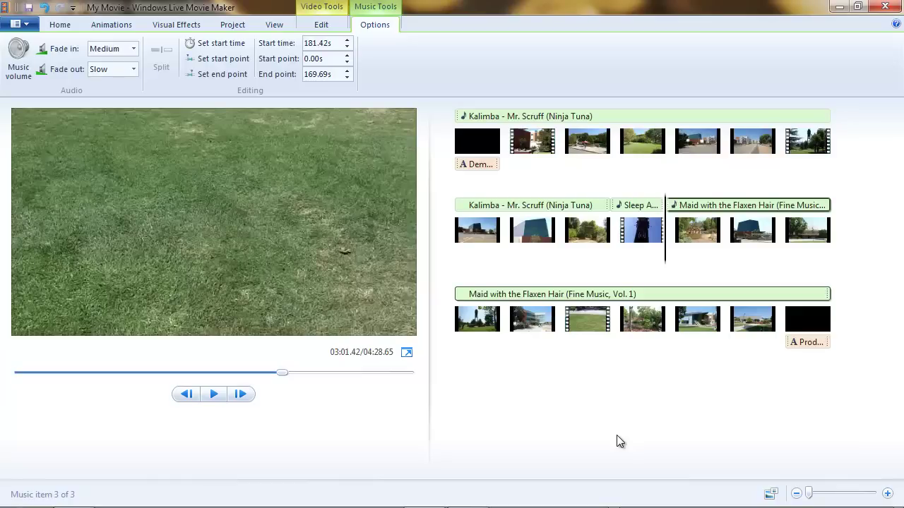
On the second video clip, adjust the video volume to full and keep playback speed at 1x
{"action": "left_click", "coordinate": [529, 144]}
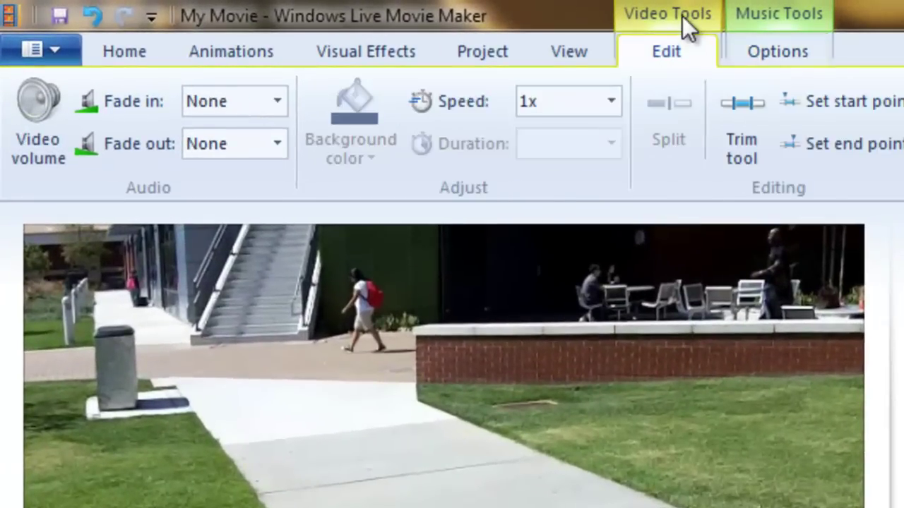
{"action": "left_click", "coordinate": [38, 150]}
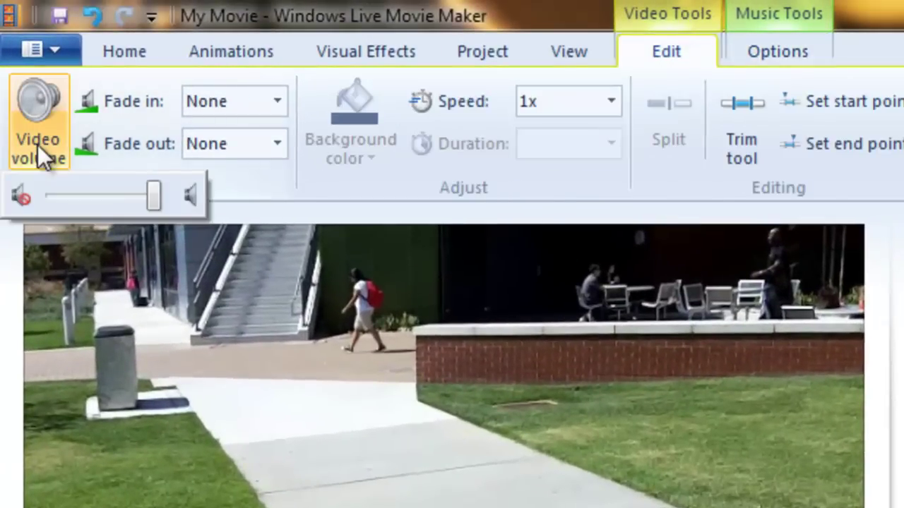
{"action": "left_click_drag", "start_coordinate": [150, 199], "coordinate": [99, 206]}
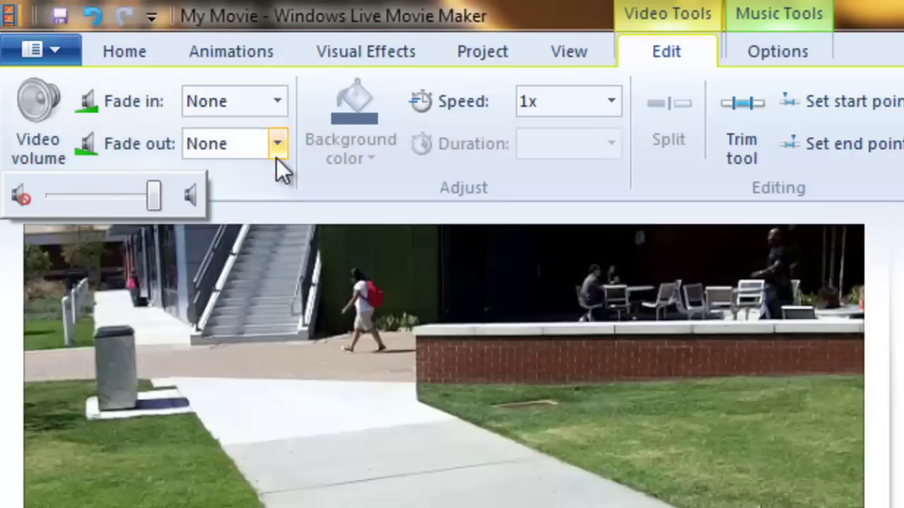
{"action": "left_click", "coordinate": [358, 192]}
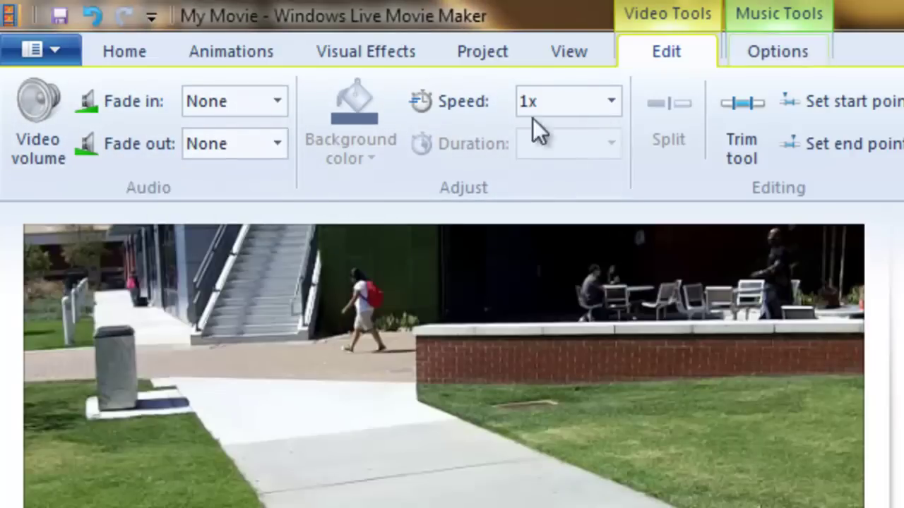
{"action": "left_click", "coordinate": [613, 102]}
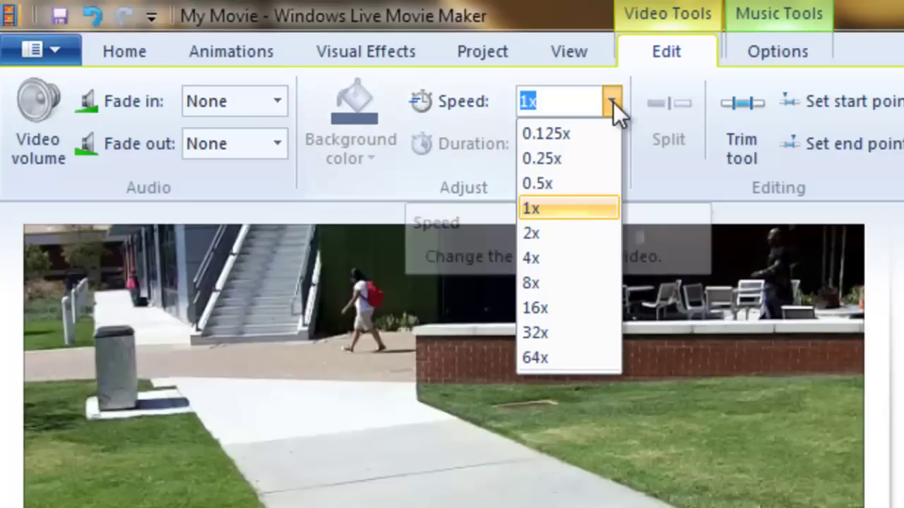
{"action": "left_click", "coordinate": [613, 102]}
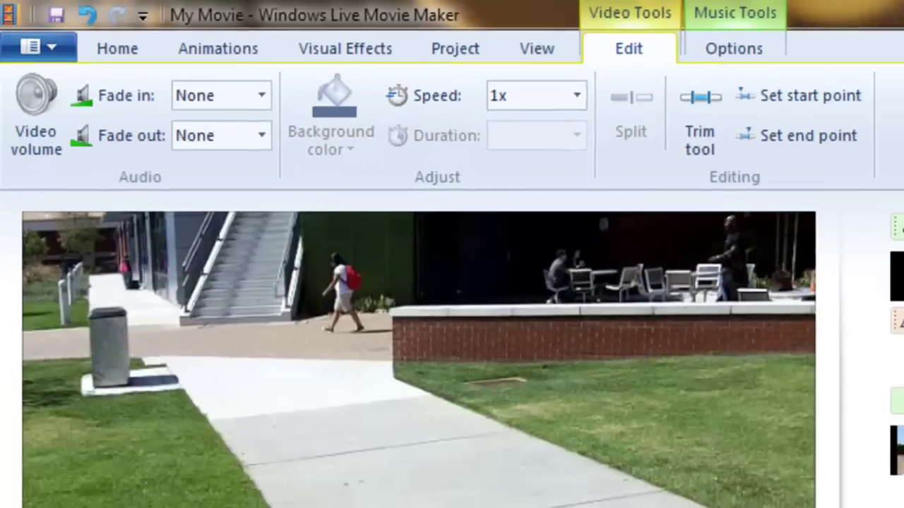